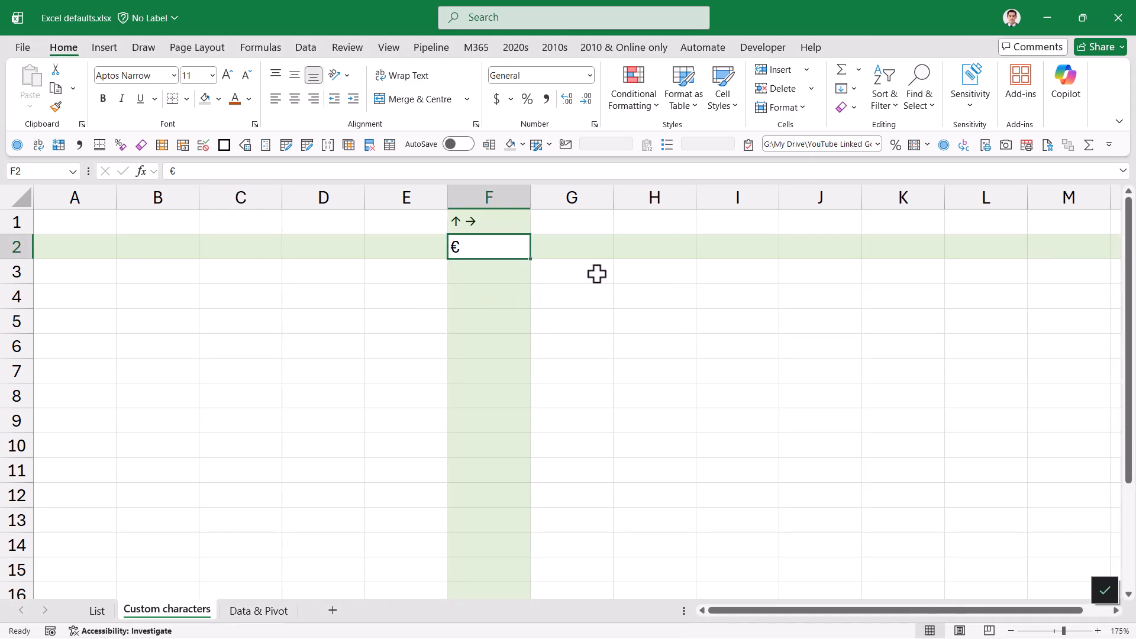
Enter ↑ → € in cell G3 using the AutoCorrect shortcuts for the arrows and euro sign
{"action": "left_click", "coordinate": [588, 276]}
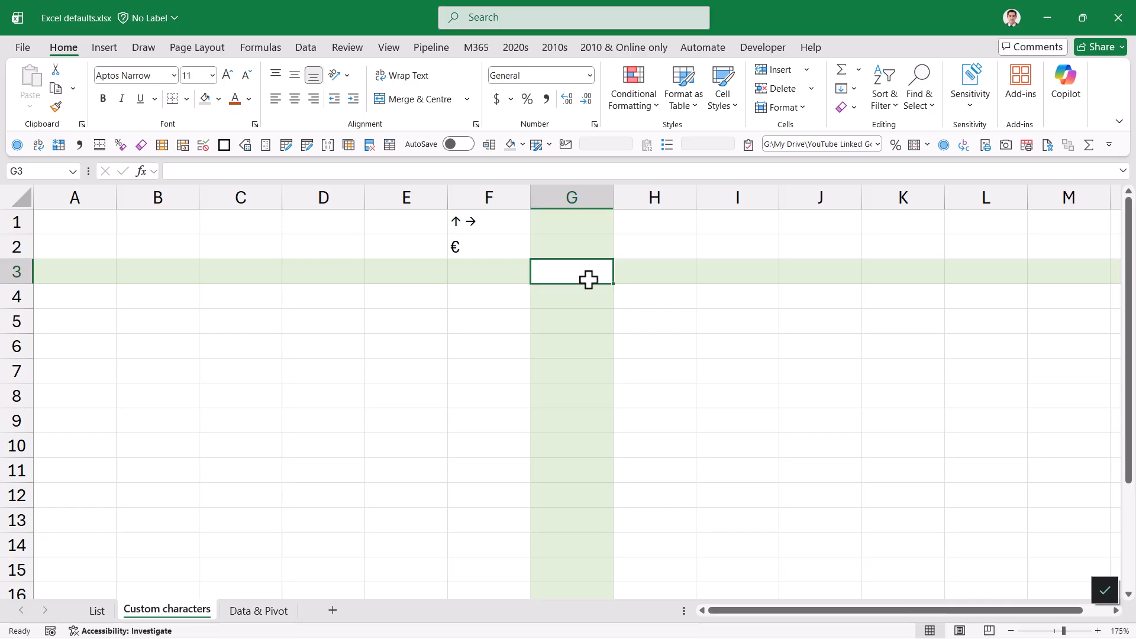
{"action": "type", "text": "^^"}
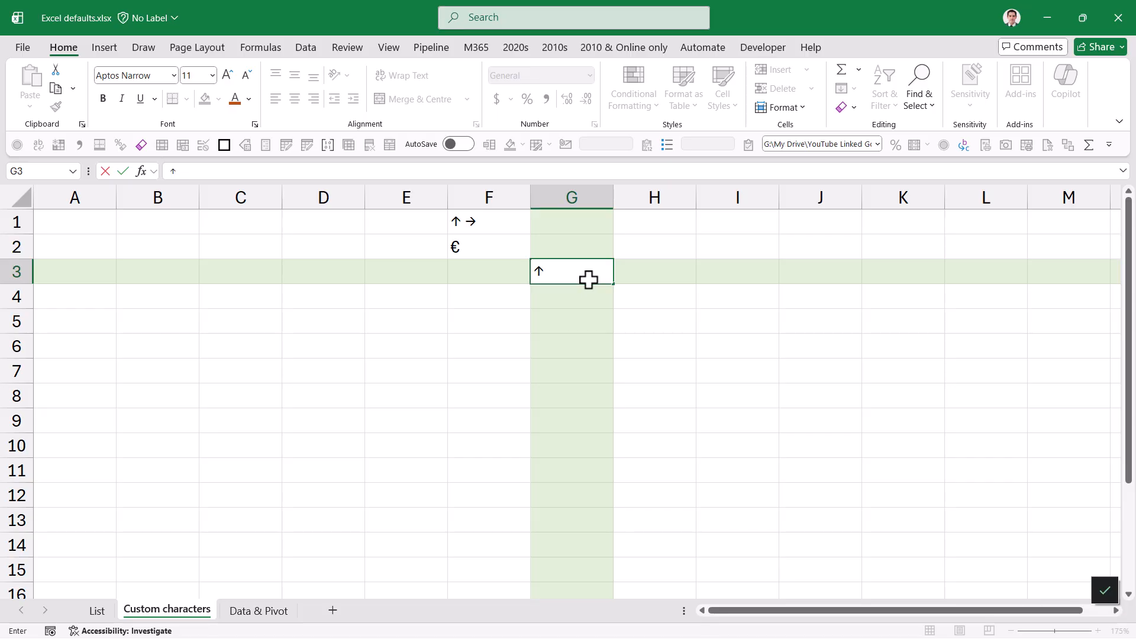
{"action": "type", "text": " -> $e"}
{"action": "key", "text": "Return"}
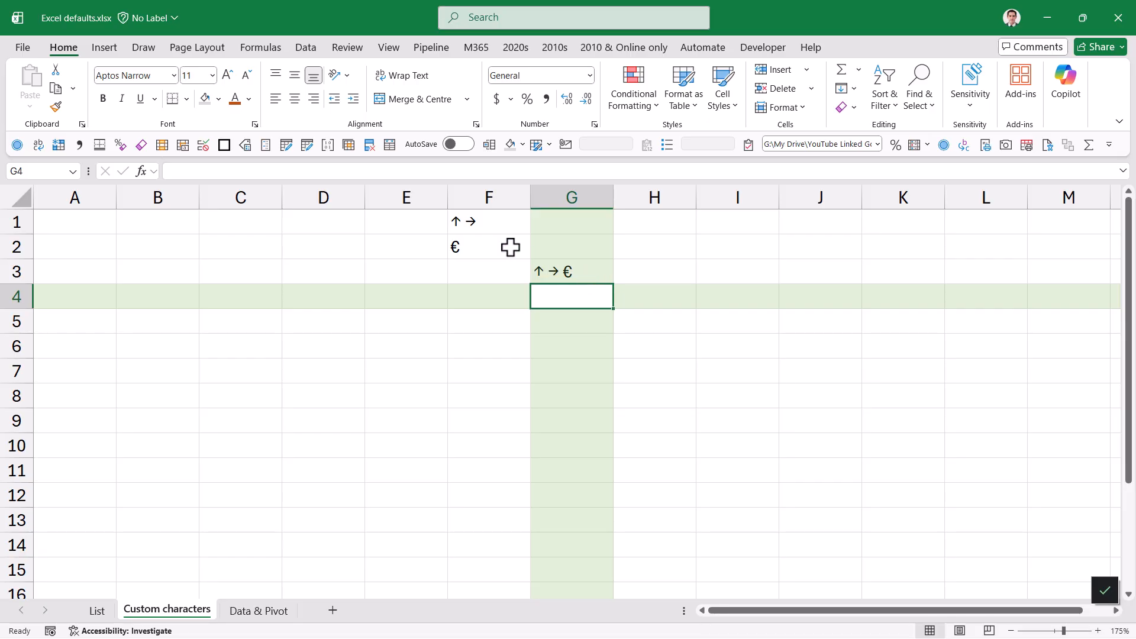
{"action": "left_click", "coordinate": [580, 273]}
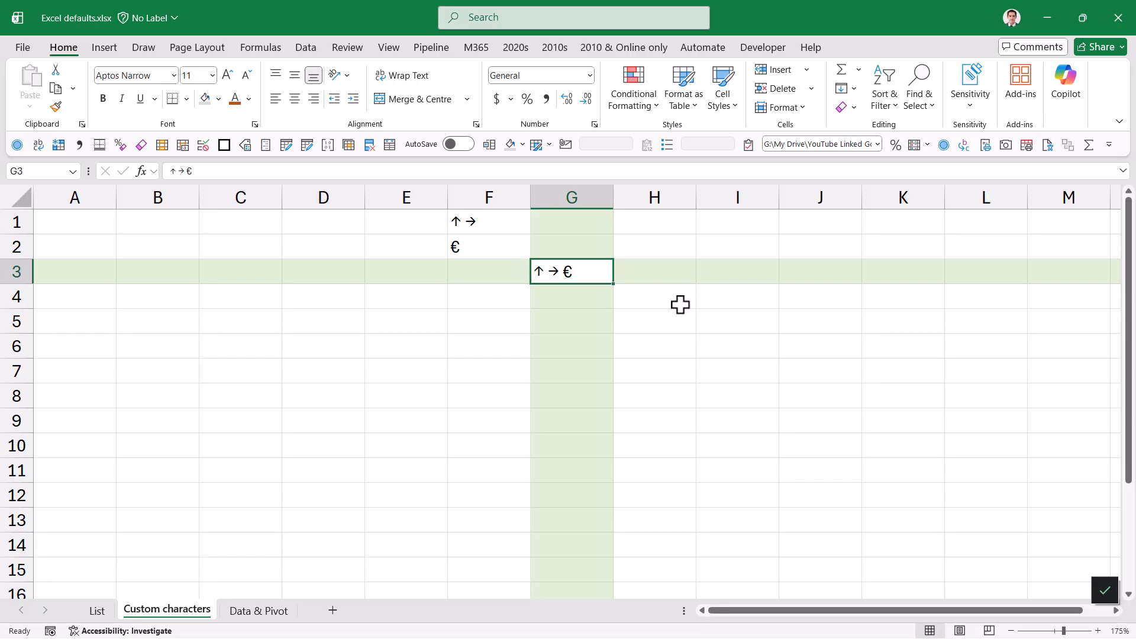
Insert the Downwards Arrow (↓) and Left Right Arrow (↔) symbols into cell F7
{"action": "left_click", "coordinate": [490, 359]}
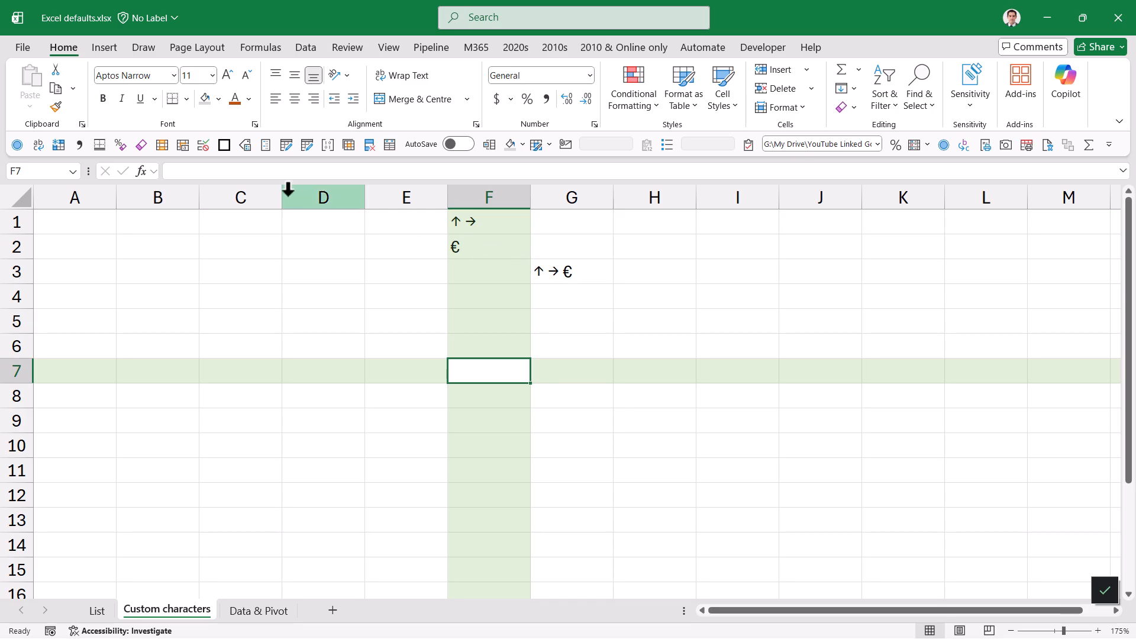
{"action": "left_click", "coordinate": [116, 49]}
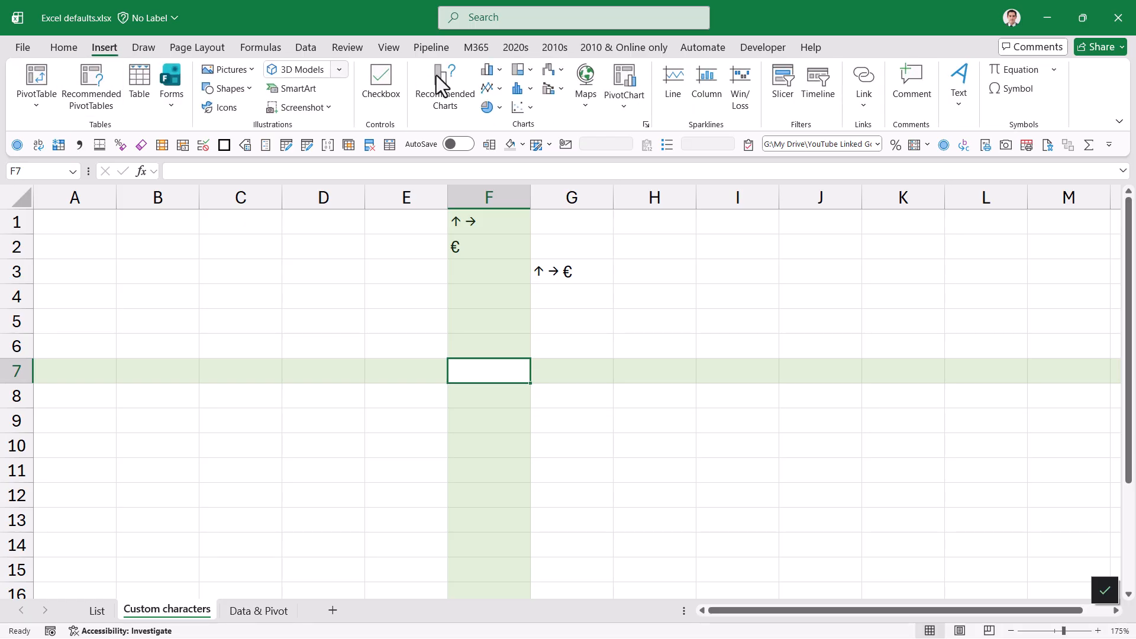
{"action": "left_click", "coordinate": [1013, 89]}
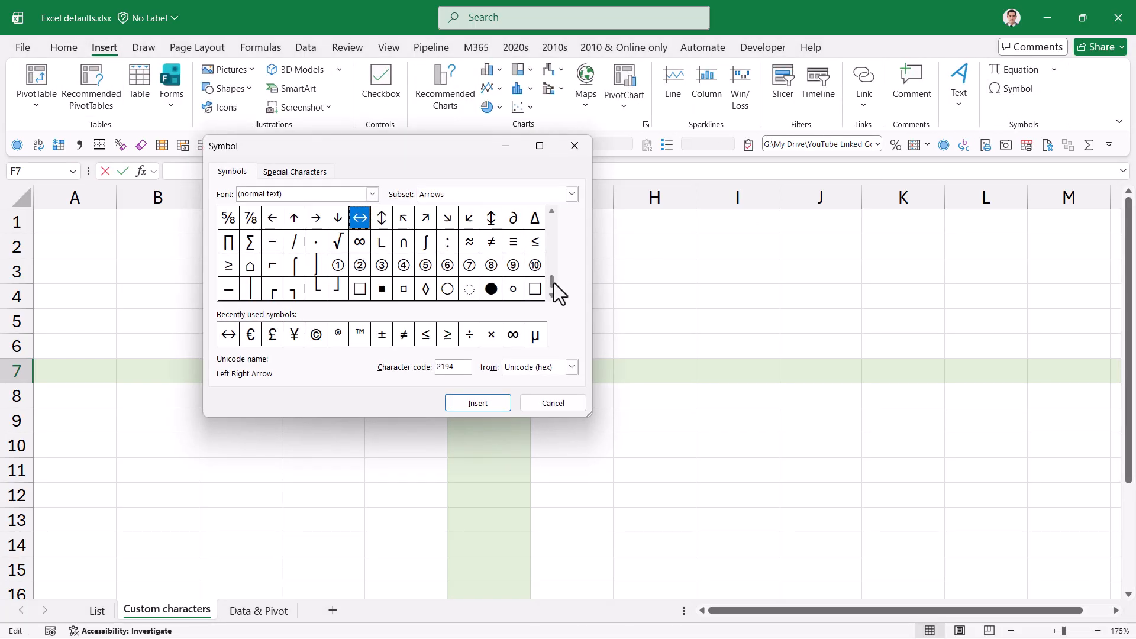
{"action": "mouse_move", "coordinate": [553, 275]}
{"action": "left_mouse_down"}
{"action": "mouse_move", "coordinate": [554, 258]}
{"action": "mouse_move", "coordinate": [556, 288]}
{"action": "left_mouse_up"}
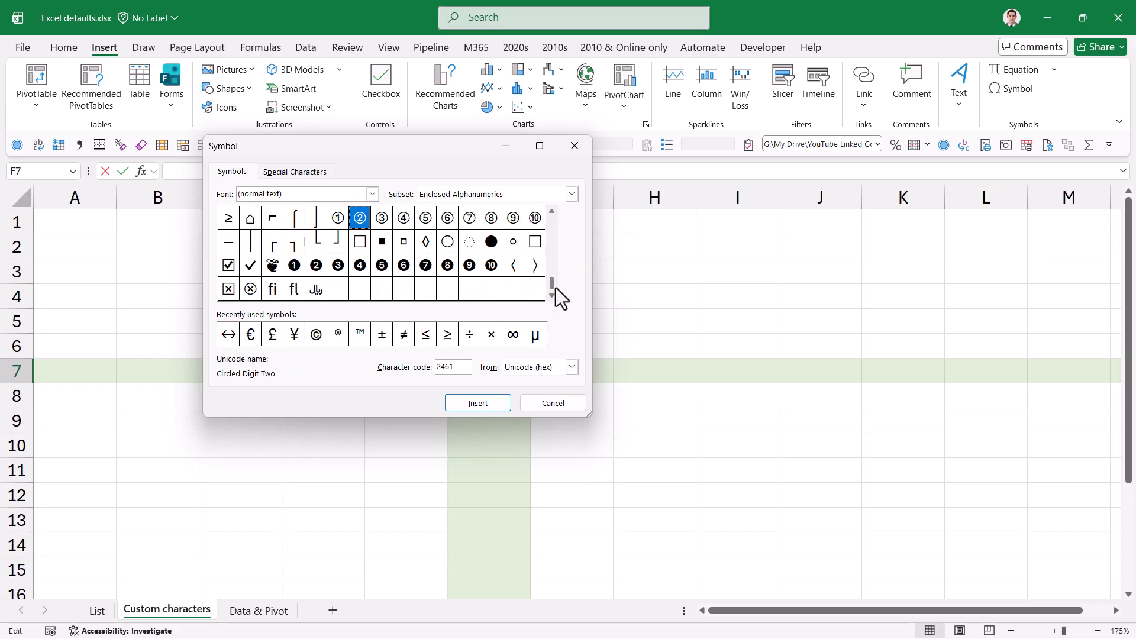
{"action": "left_click", "coordinate": [553, 211]}
{"action": "left_click", "coordinate": [553, 212]}
{"action": "left_click", "coordinate": [553, 212]}
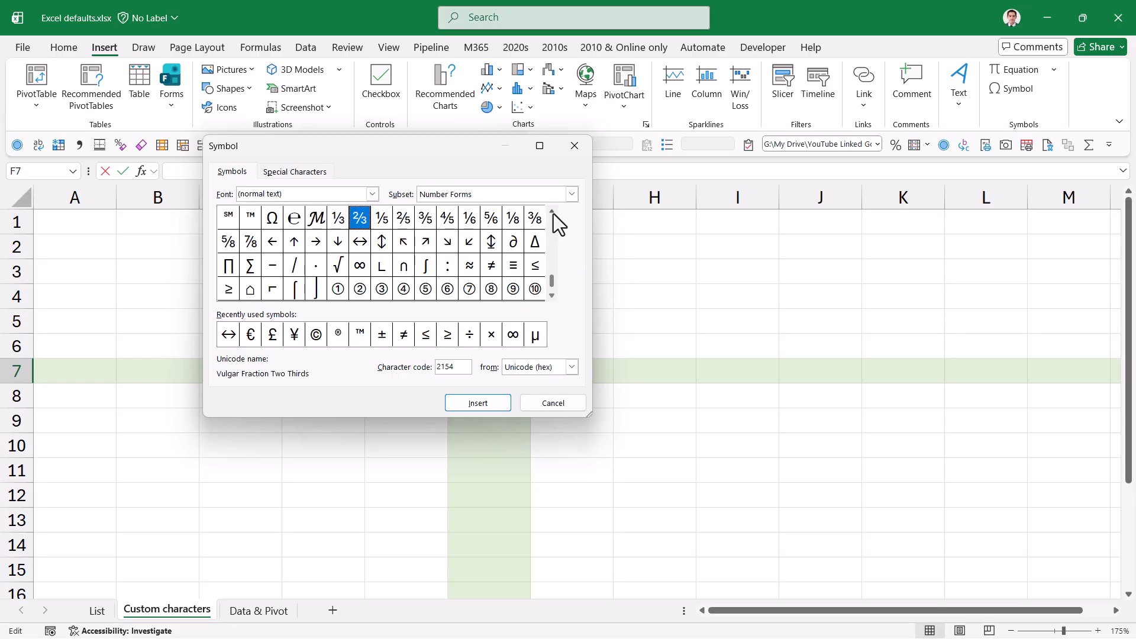
{"action": "left_click", "coordinate": [357, 248]}
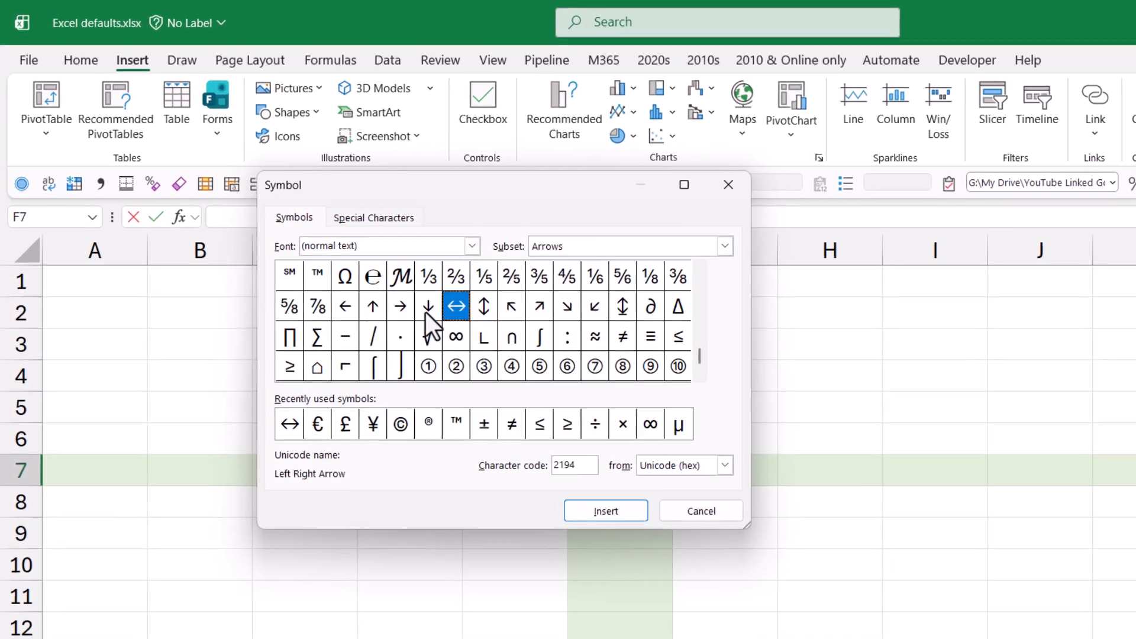
{"action": "left_click", "coordinate": [338, 242]}
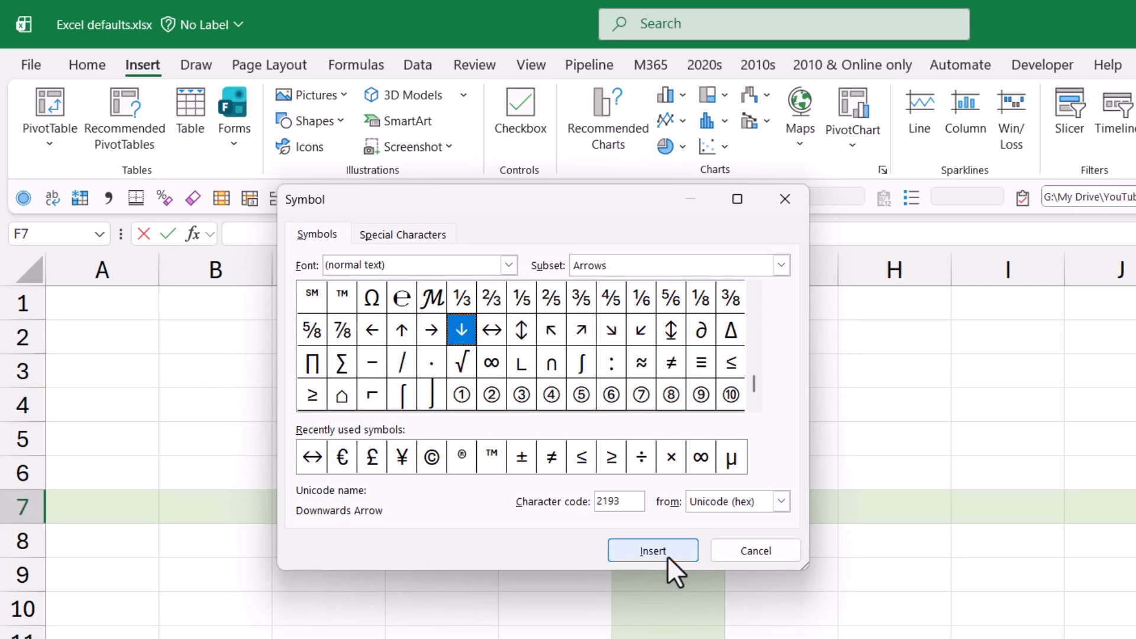
{"action": "left_click", "coordinate": [667, 555]}
{"action": "left_click", "coordinate": [492, 330]}
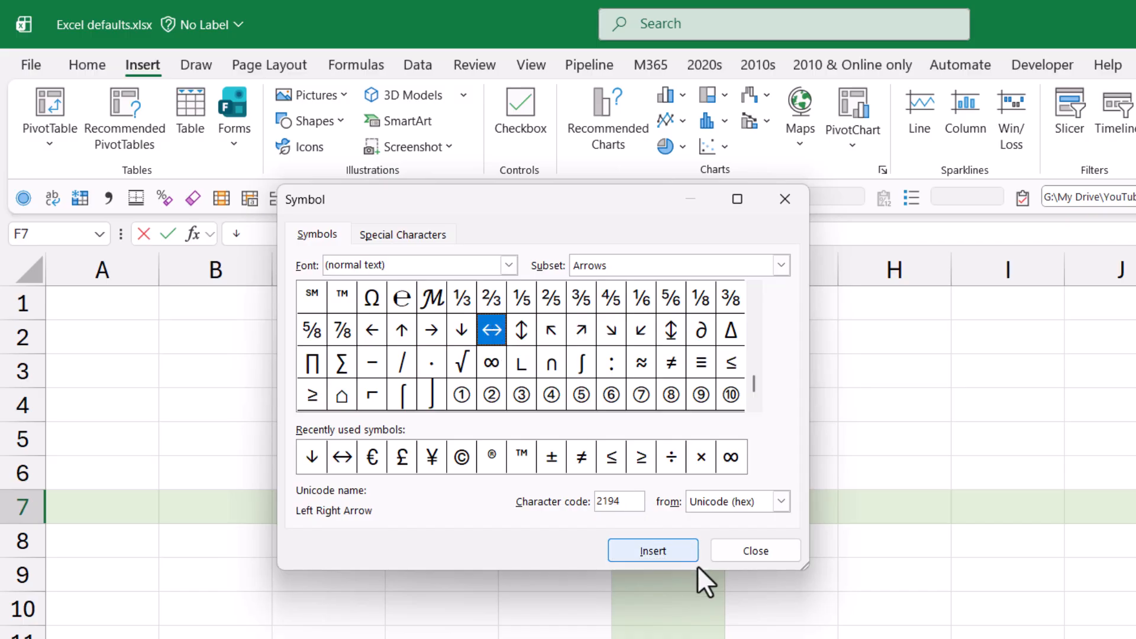
{"action": "left_click", "coordinate": [669, 551]}
{"action": "left_click", "coordinate": [796, 550]}
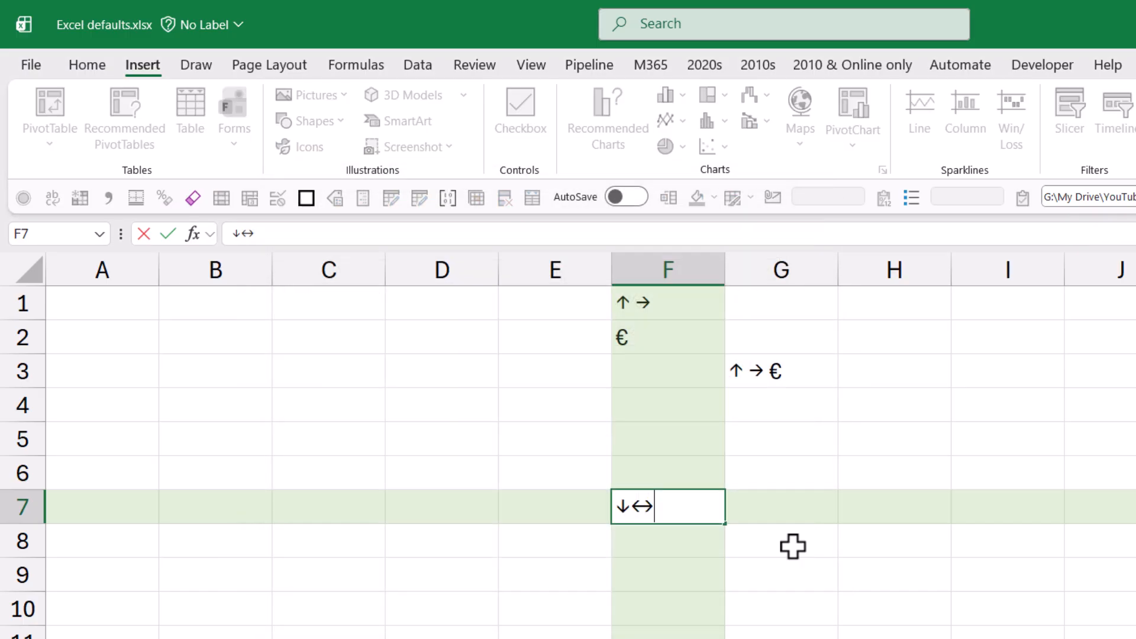
Copy only the ↔ character from the text in cell F7 and finish editing the cell
{"action": "left_click_drag", "start_coordinate": [657, 507], "coordinate": [631, 508]}
{"action": "right_click", "coordinate": [644, 507]}
{"action": "left_click", "coordinate": [718, 548]}
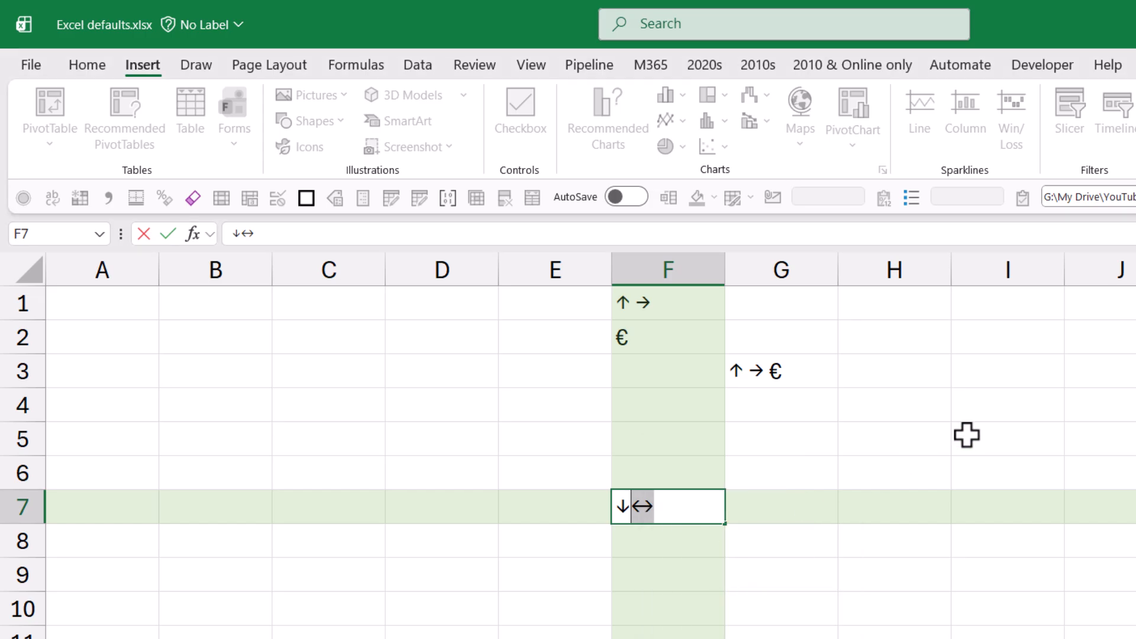
{"action": "left_click", "coordinate": [1026, 406]}
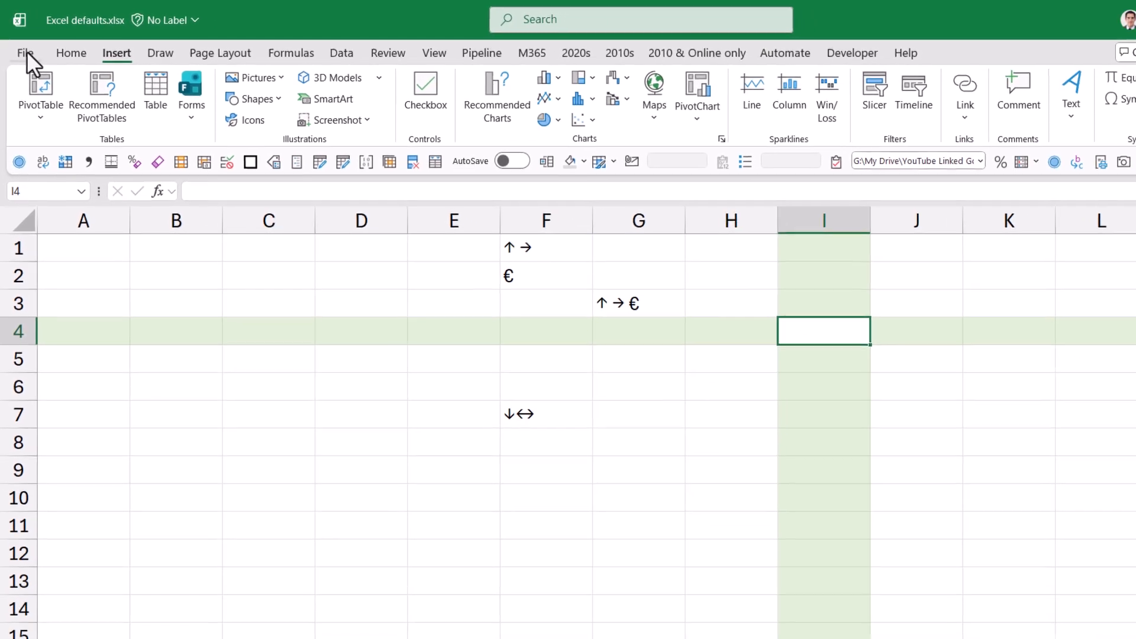
Open the AutoCorrect settings from the proofing options
{"action": "left_click", "coordinate": [31, 65]}
{"action": "left_click", "coordinate": [55, 619]}
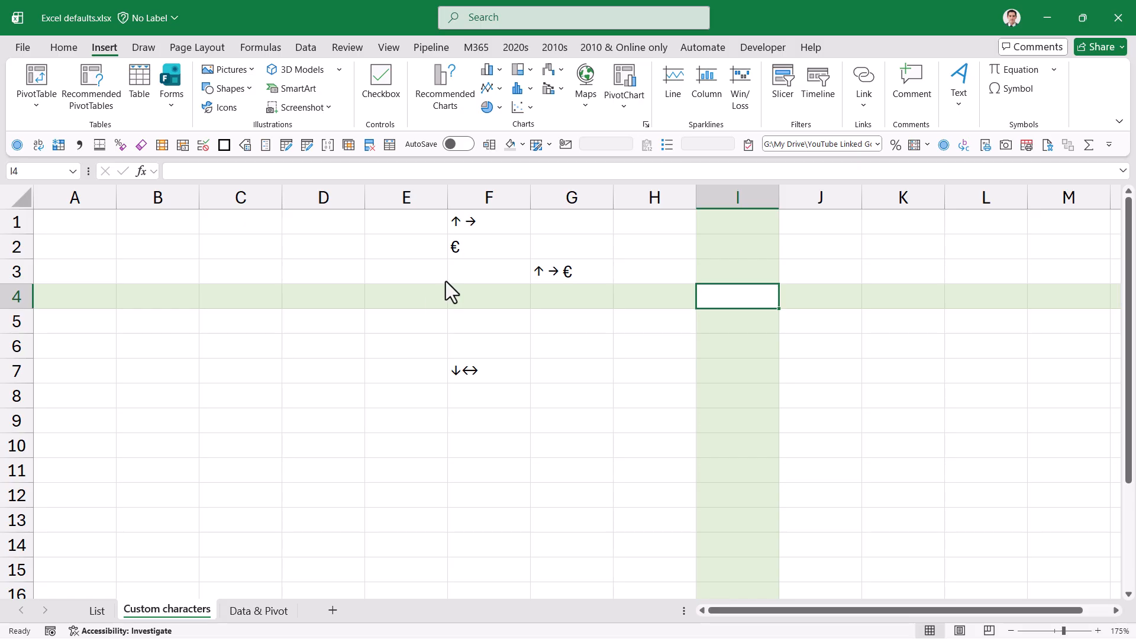
{"action": "left_click", "coordinate": [321, 166]}
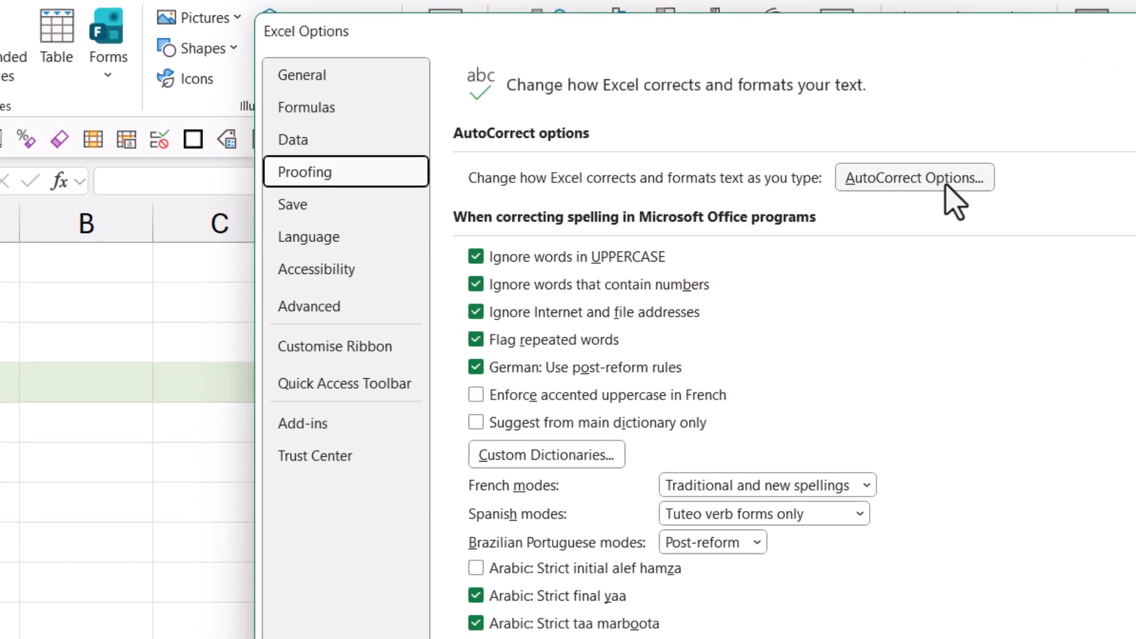
{"action": "left_click", "coordinate": [853, 202]}
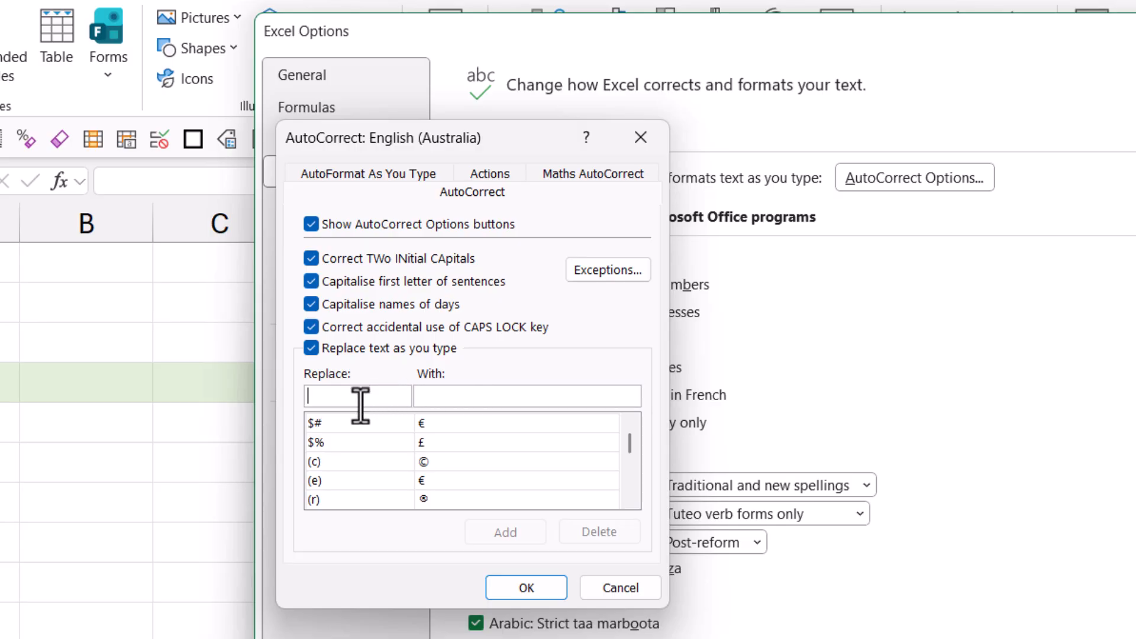
{"action": "type", "text": "<"}
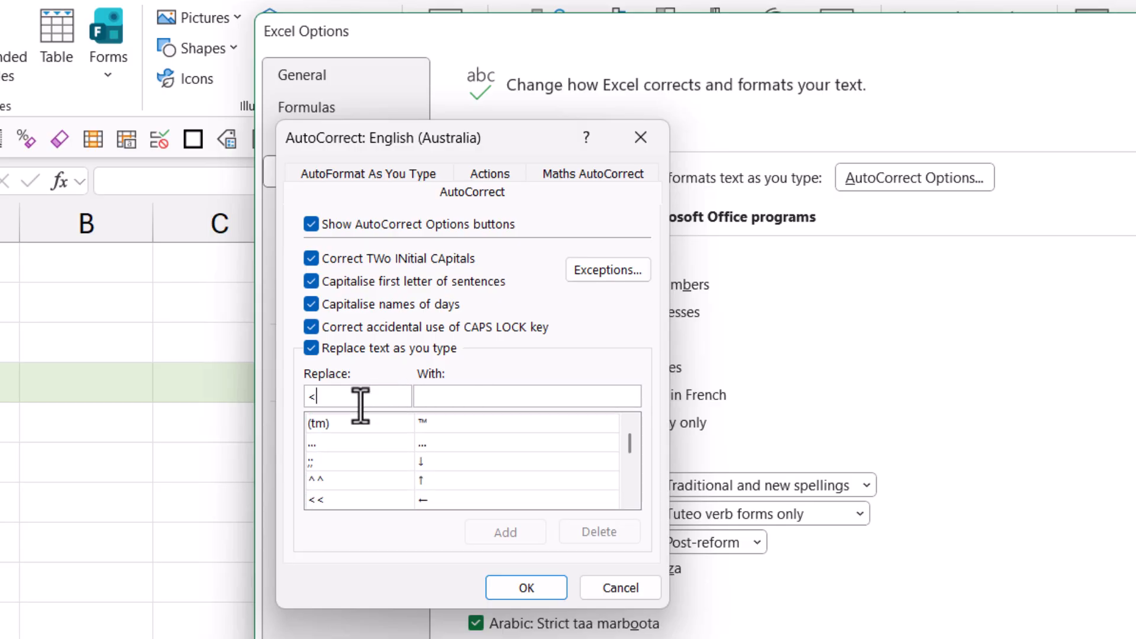
{"action": "type", "text": "->"}
{"action": "left_click", "coordinate": [353, 481]}
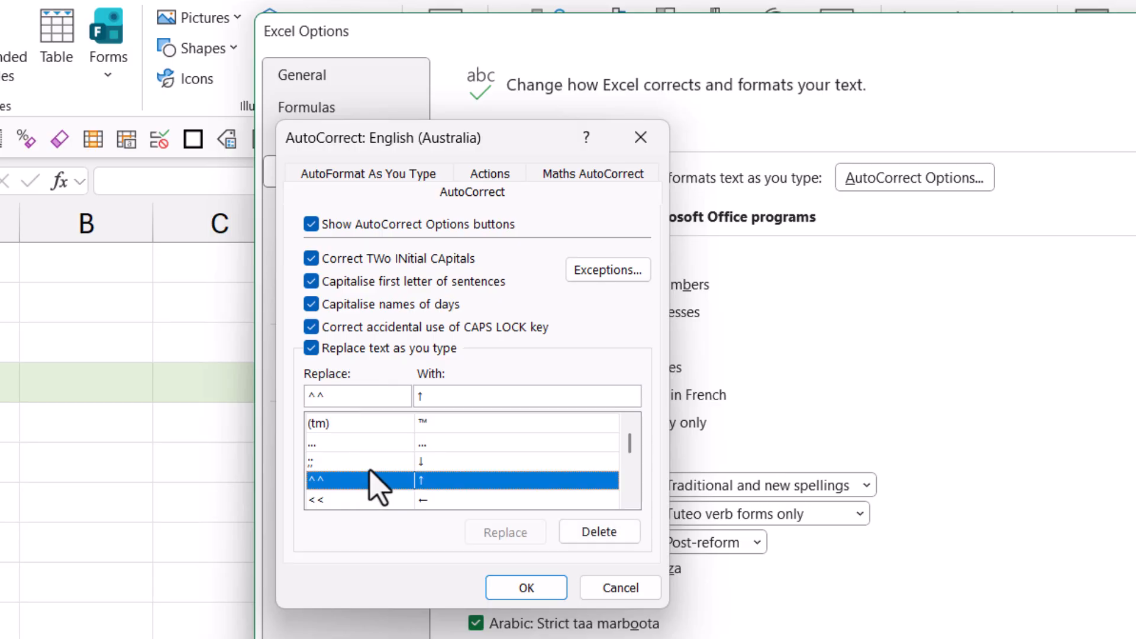
Add an AutoCorrect entry that replaces <-> with the copied ↔ character
{"action": "left_click_drag", "start_coordinate": [355, 397], "coordinate": [306, 398]}
{"action": "type", "text": "<->"}
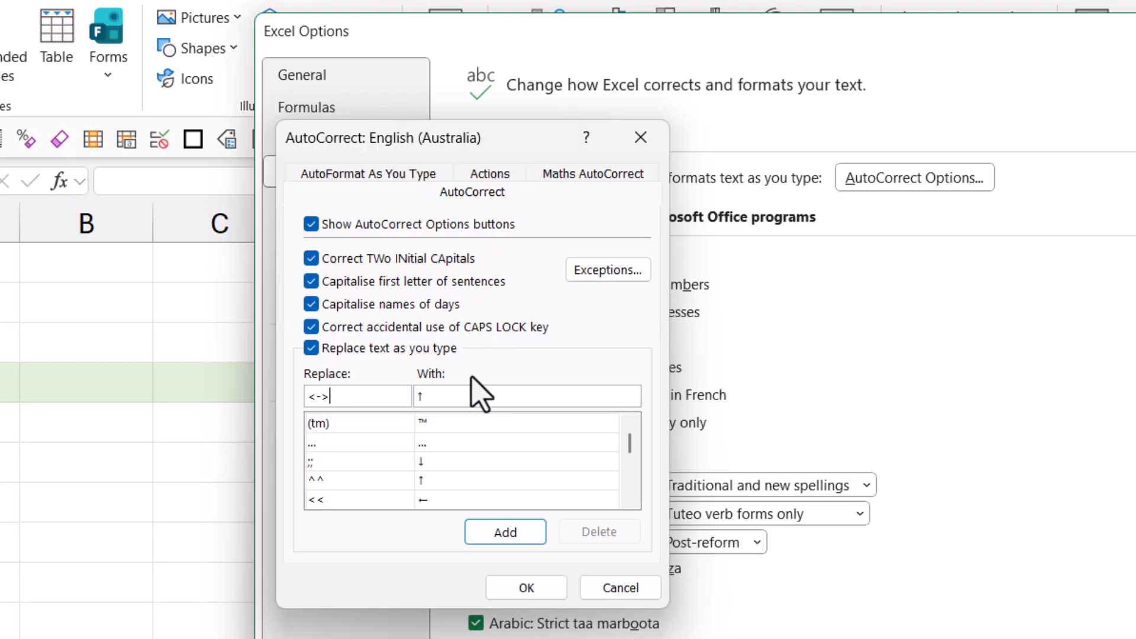
{"action": "left_click_drag", "start_coordinate": [449, 396], "coordinate": [416, 396]}
{"action": "key", "text": "ctrl+v"}
{"action": "left_click", "coordinate": [506, 533]}
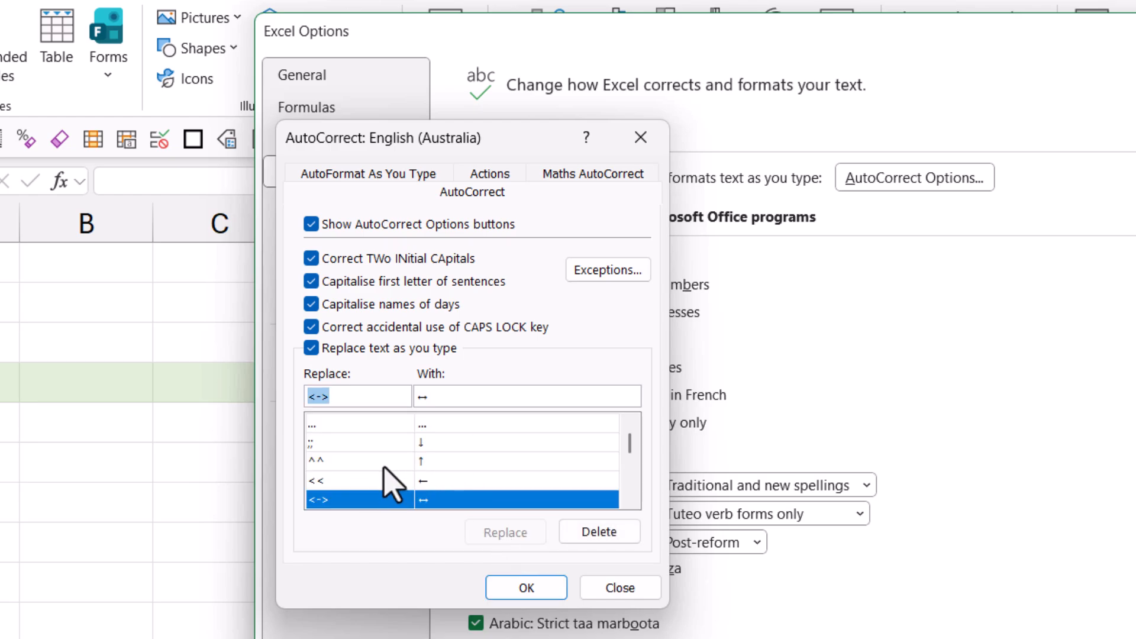
Review the symbol entries in the AutoCorrect list, including $# and $%, and confirm the AutoCorrect and Excel options
{"action": "scroll", "coordinate": [386, 476], "scroll_direction": "down", "scroll_amount": 1}
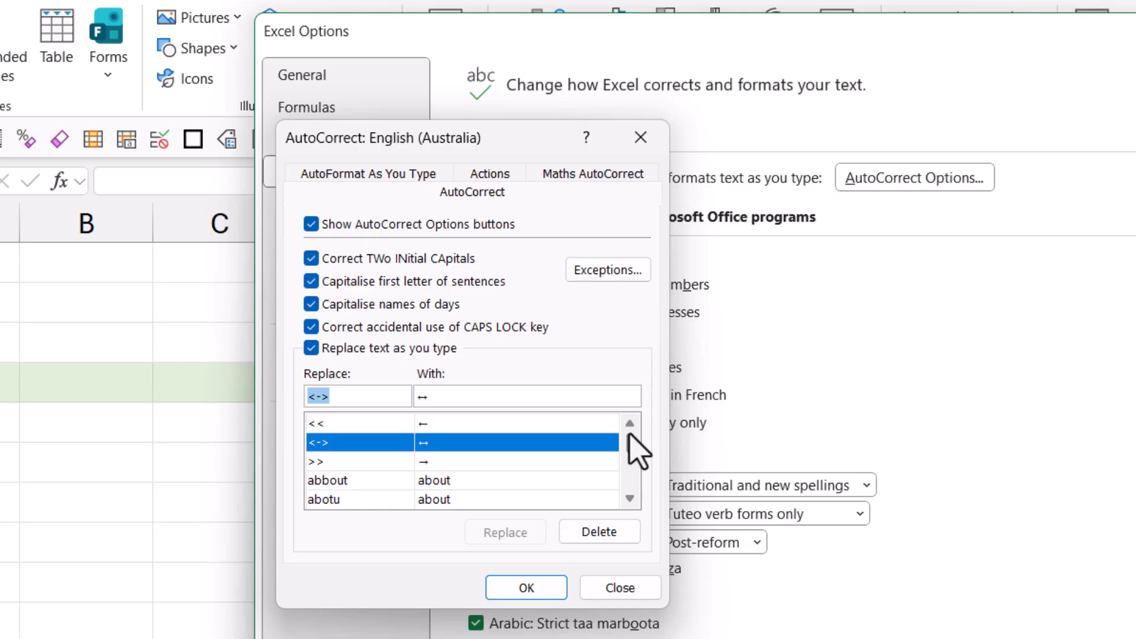
{"action": "left_click_drag", "start_coordinate": [630, 443], "coordinate": [629, 385]}
{"action": "key", "text": "BackSpace"}
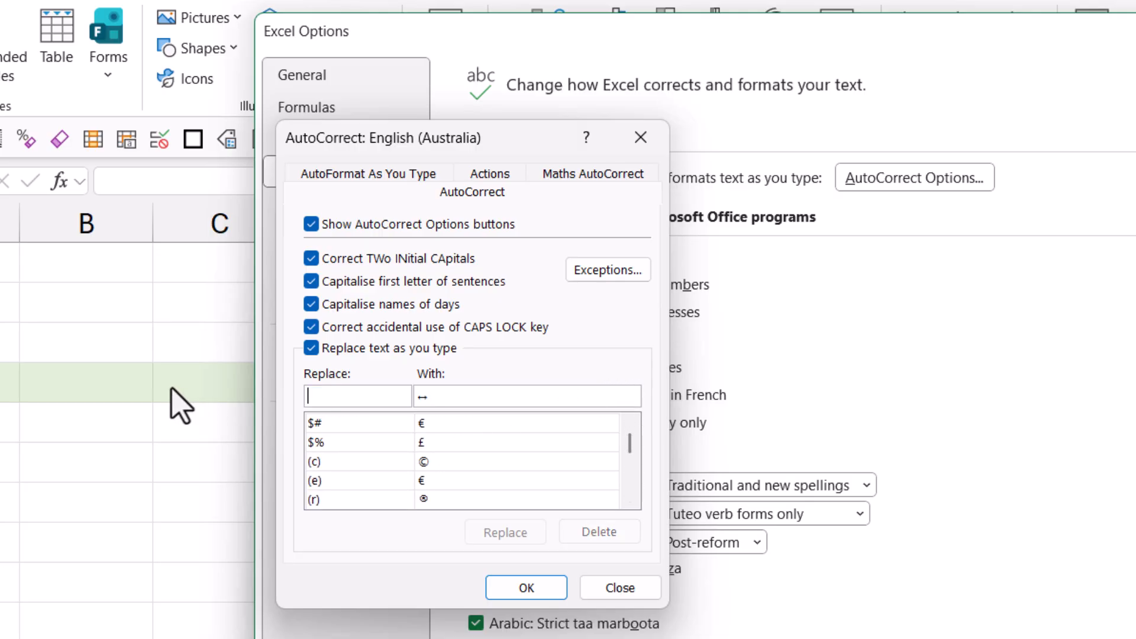
{"action": "left_click", "coordinate": [358, 423]}
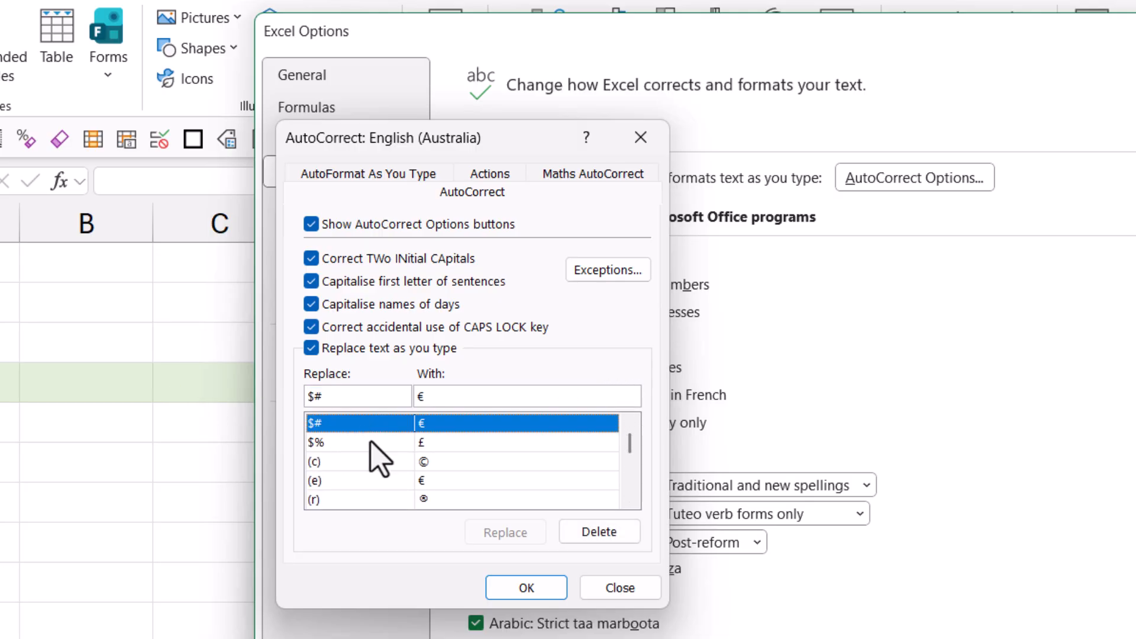
{"action": "left_click", "coordinate": [370, 444]}
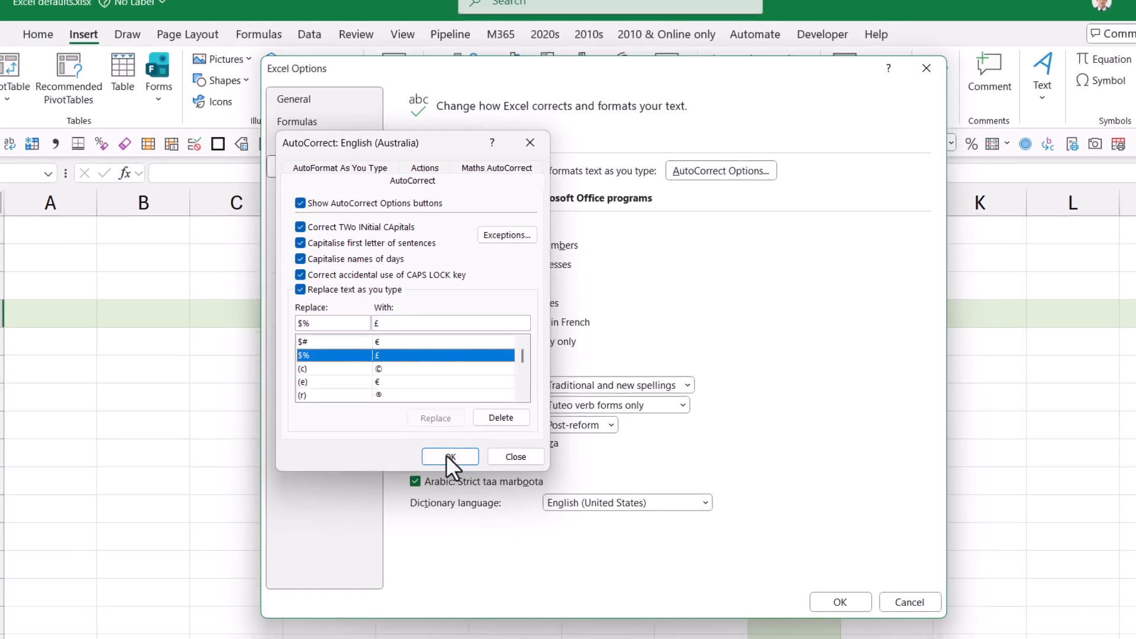
{"action": "left_click", "coordinate": [526, 587]}
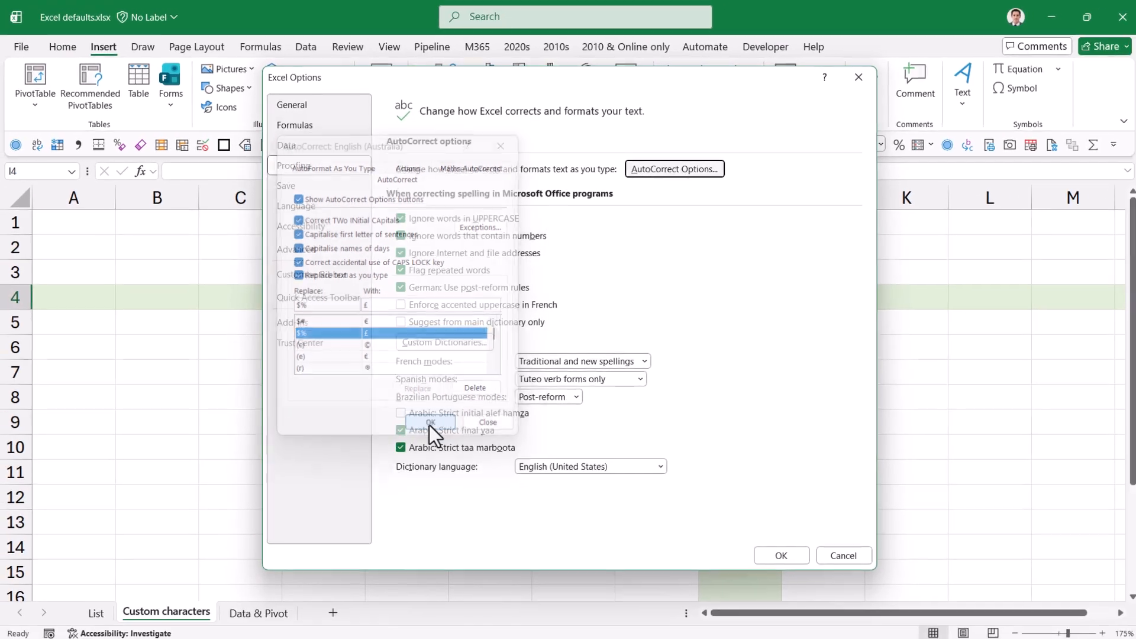
{"action": "left_click", "coordinate": [786, 556]}
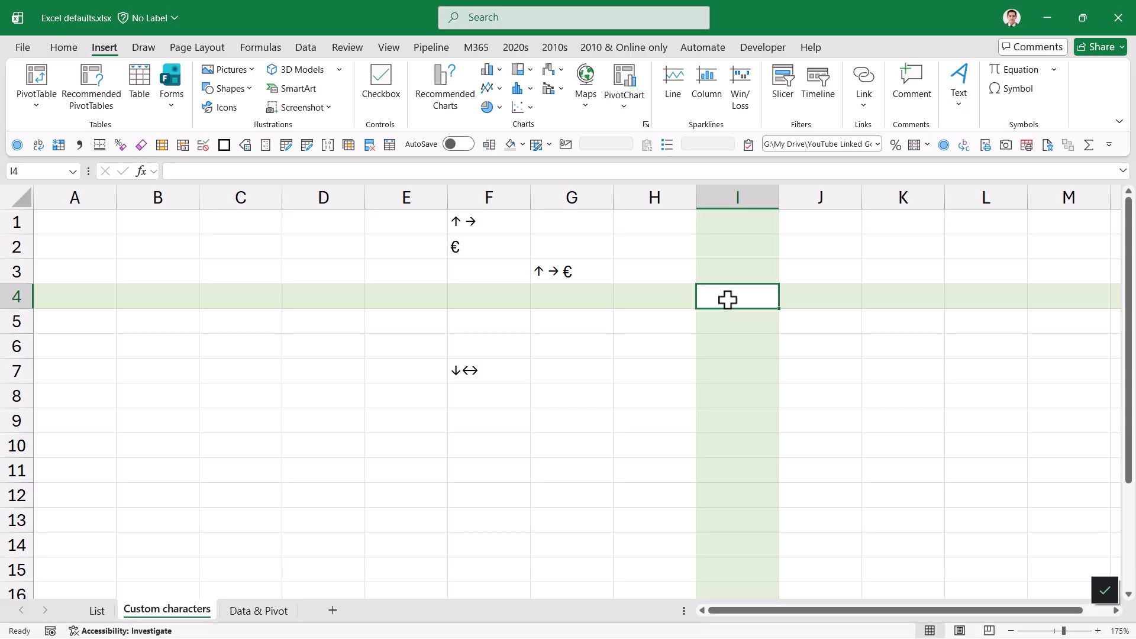
Test the <-> shortcut by entering ↔ ↔s in cell I4
{"action": "type", "text": "<"}
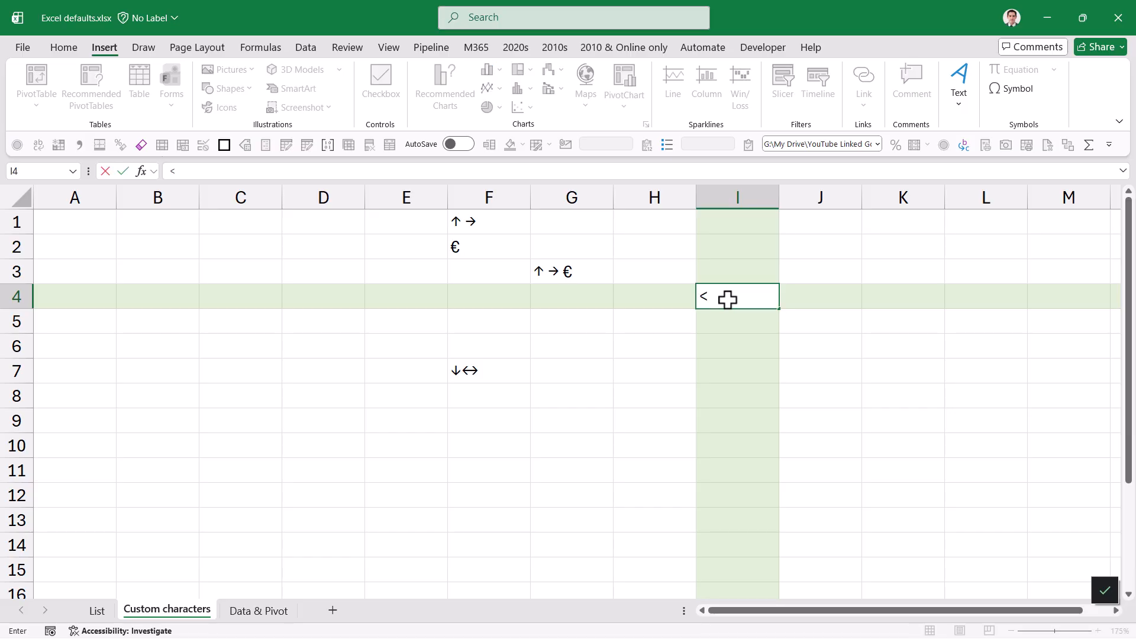
{"action": "type", "text": "-> <->s"}
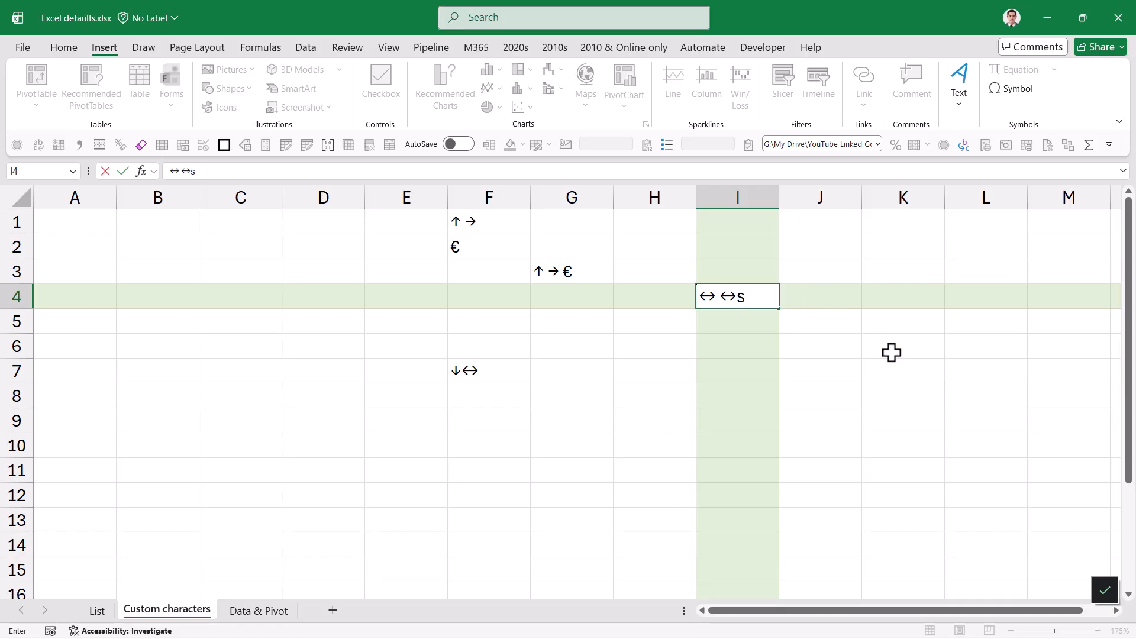
{"action": "key", "text": "Return"}
{"action": "key", "text": "Up"}
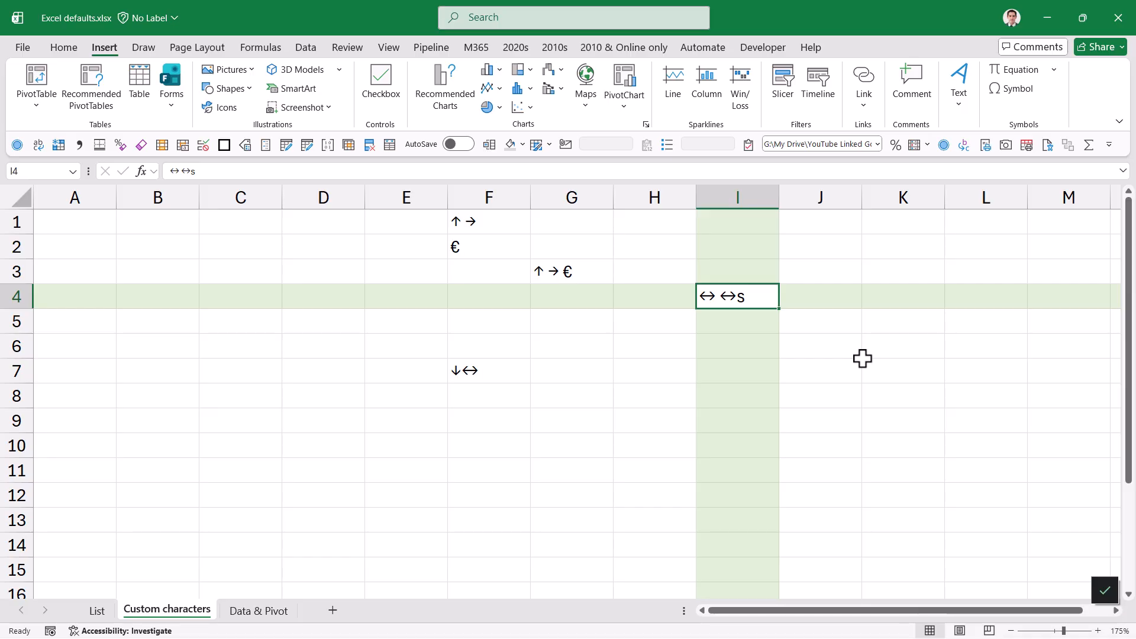
Create a new blank workbook
{"action": "left_click", "coordinate": [23, 52]}
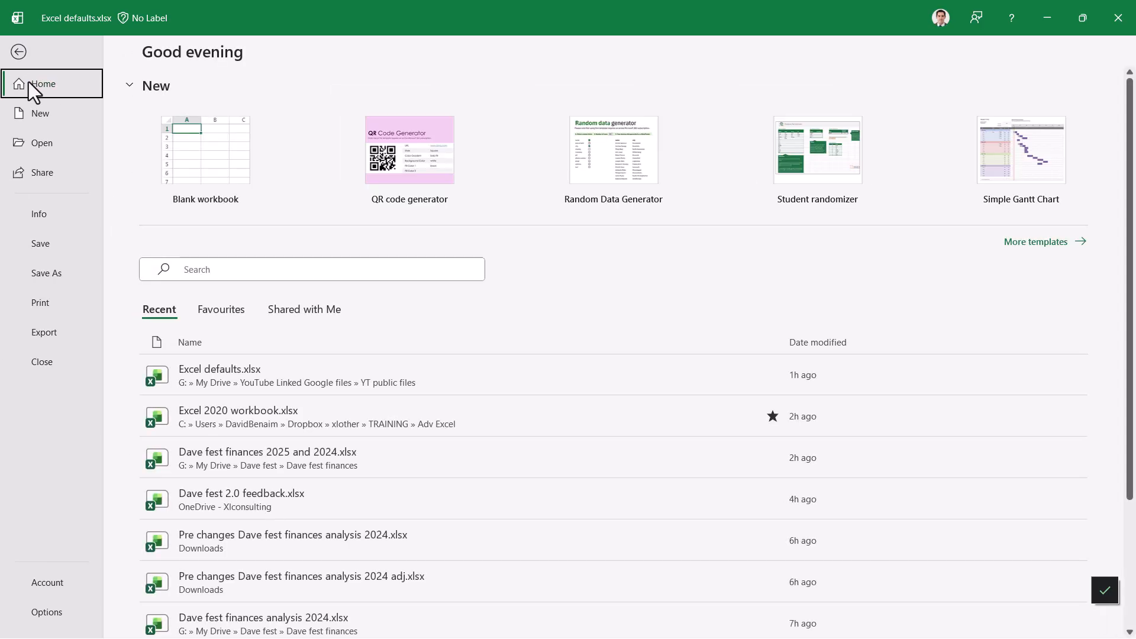
{"action": "left_click", "coordinate": [46, 114]}
{"action": "left_click", "coordinate": [159, 177]}
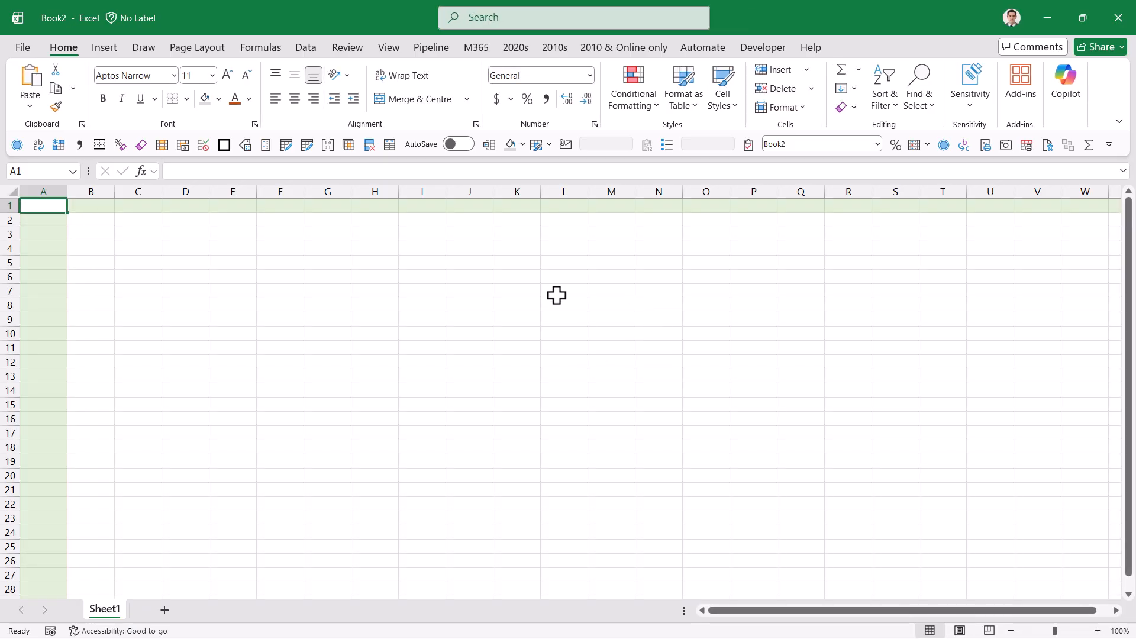
Enter ↔ in cell L6 of the new workbook using the <-> AutoCorrect shortcut
{"action": "left_click", "coordinate": [563, 276]}
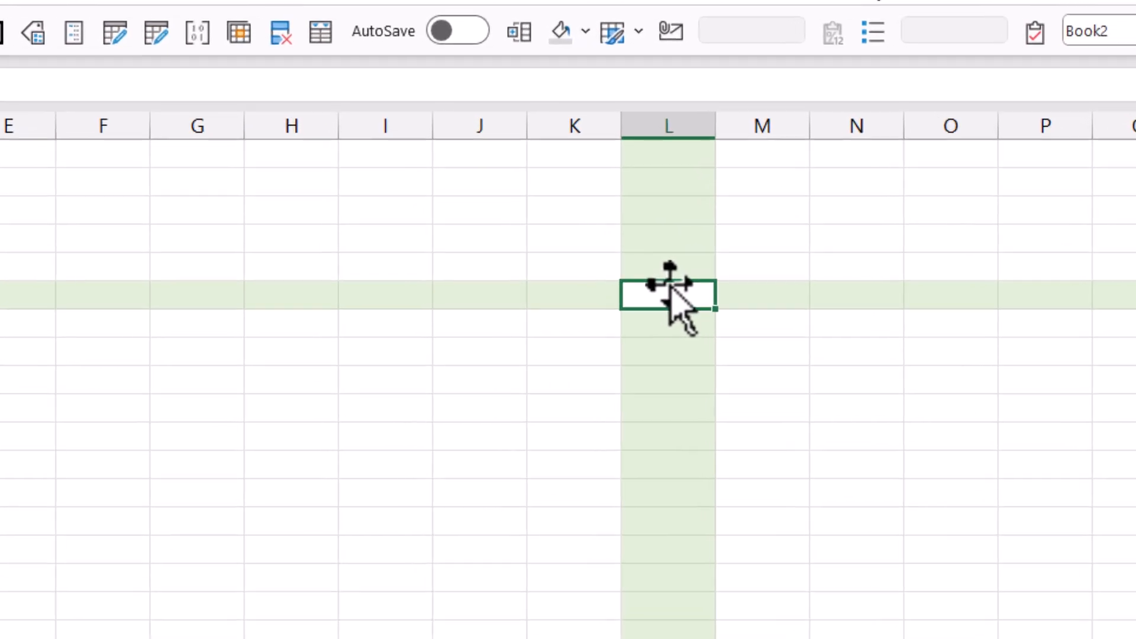
{"action": "type", "text": "<->"}
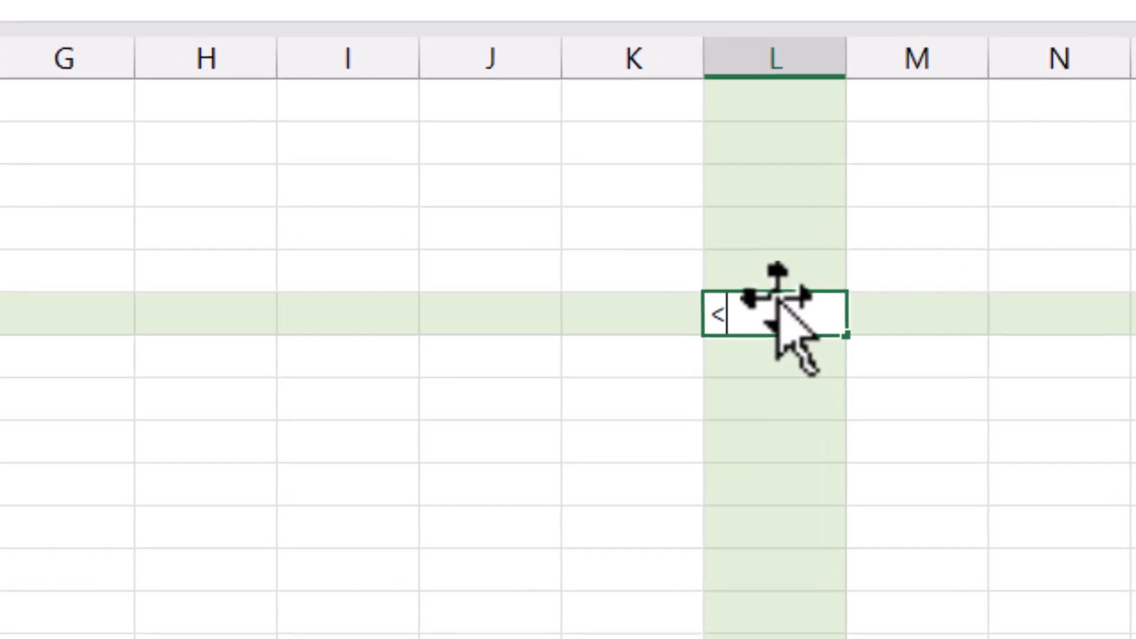
{"action": "key", "text": "Return"}
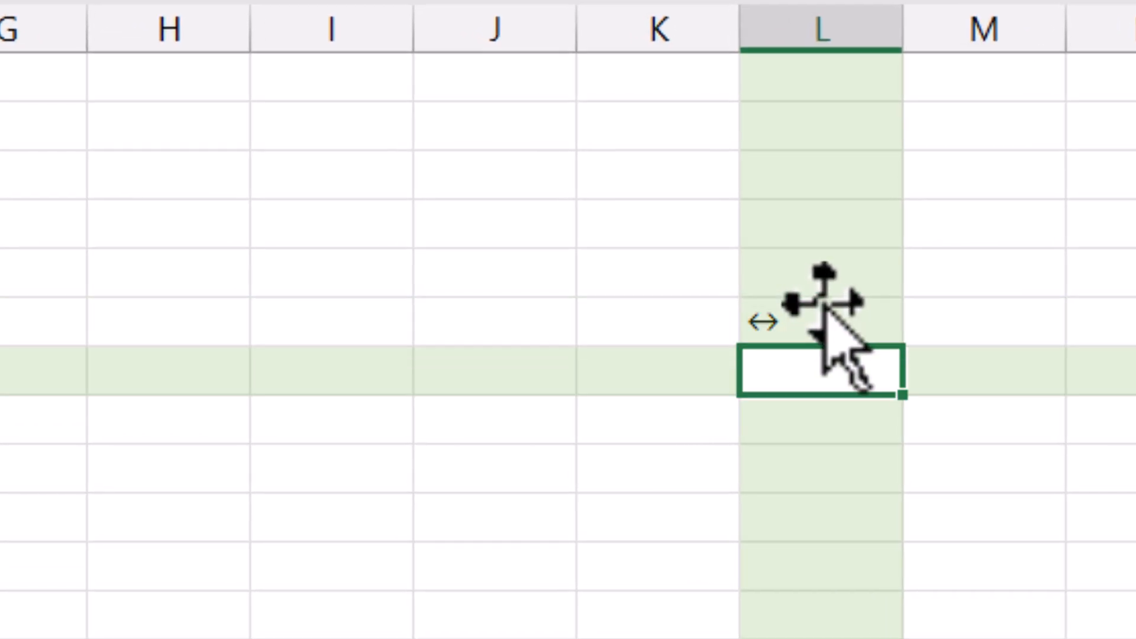
{"action": "left_click", "coordinate": [835, 320]}
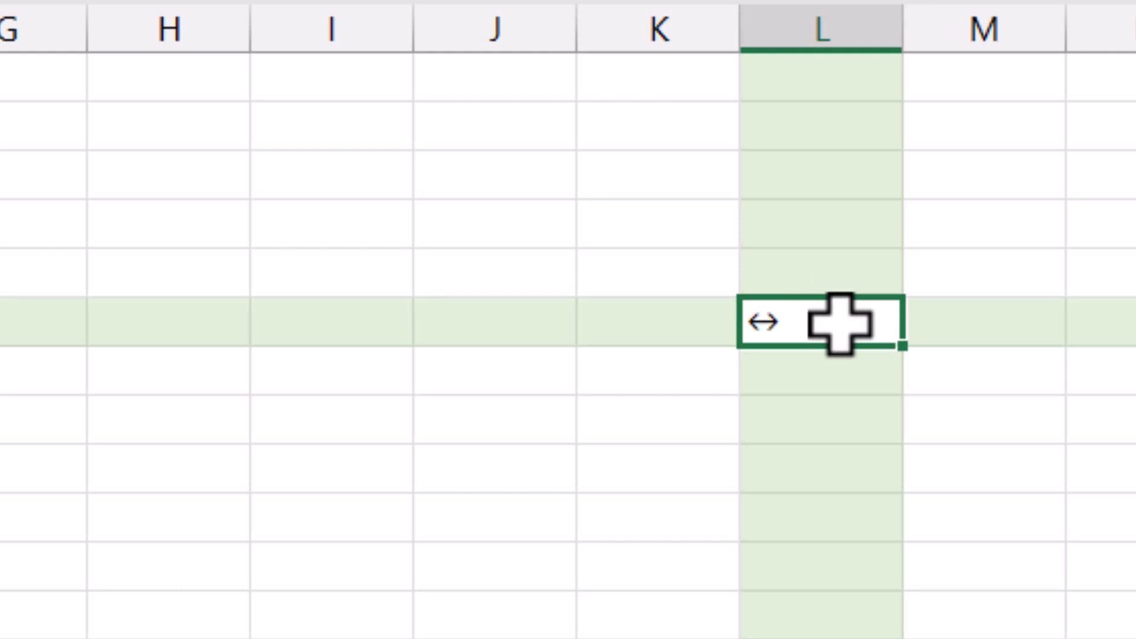